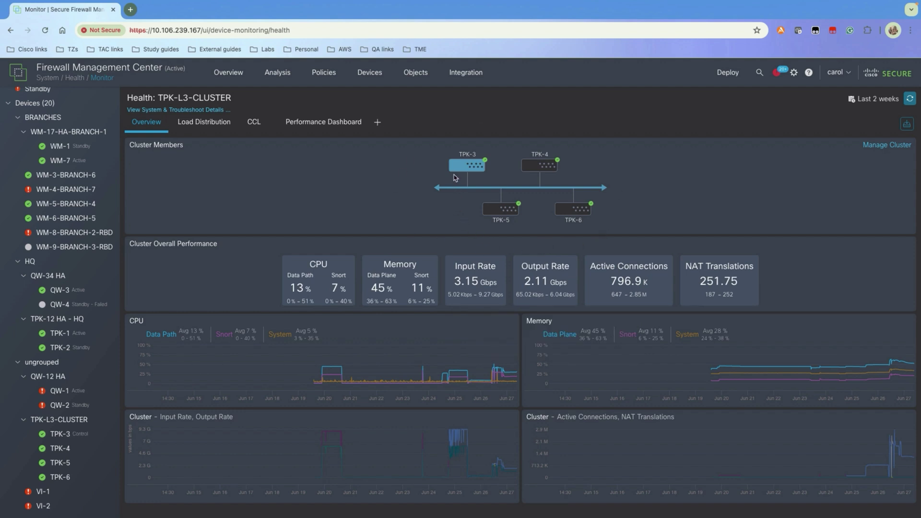
# Step: Check the status summaries of the TPK-L3-CLUSTER members and review the full health alerts list for TPK-5
pyautogui.moveTo(517, 216)
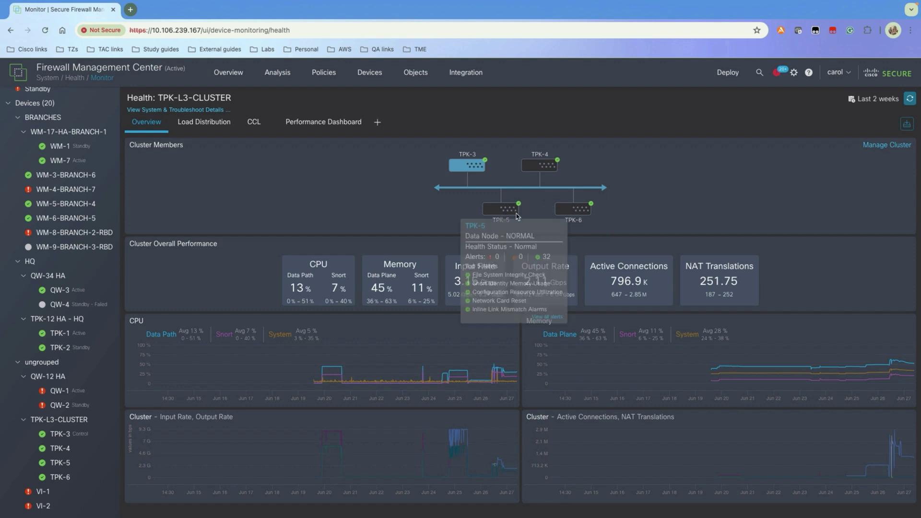
pyautogui.moveTo(468, 169)
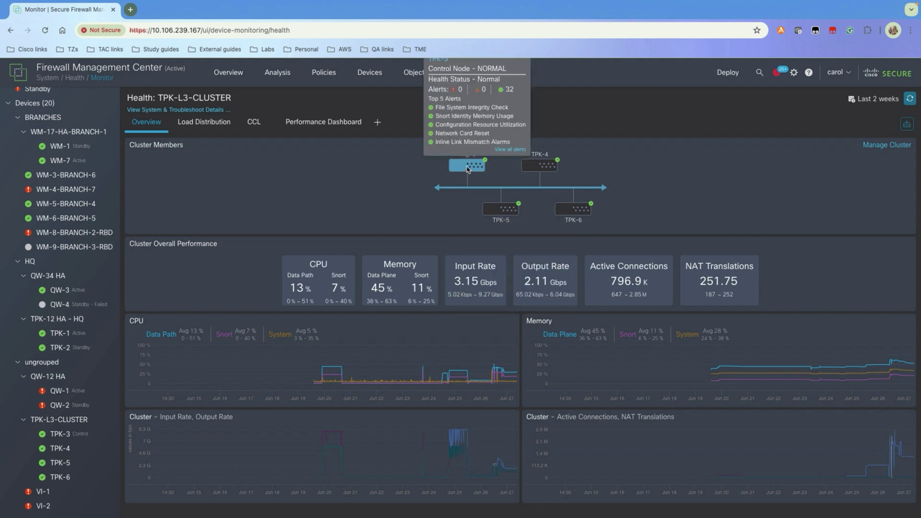
pyautogui.moveTo(487, 212)
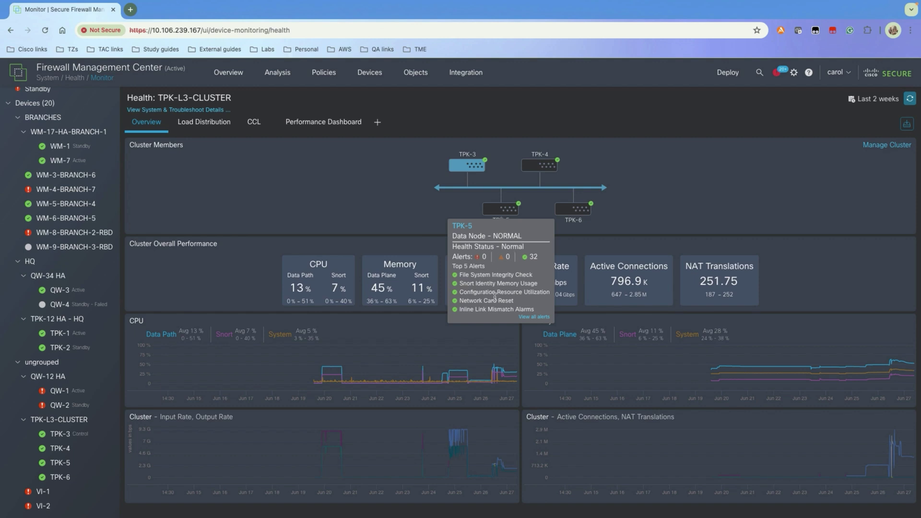
pyautogui.click(535, 318)
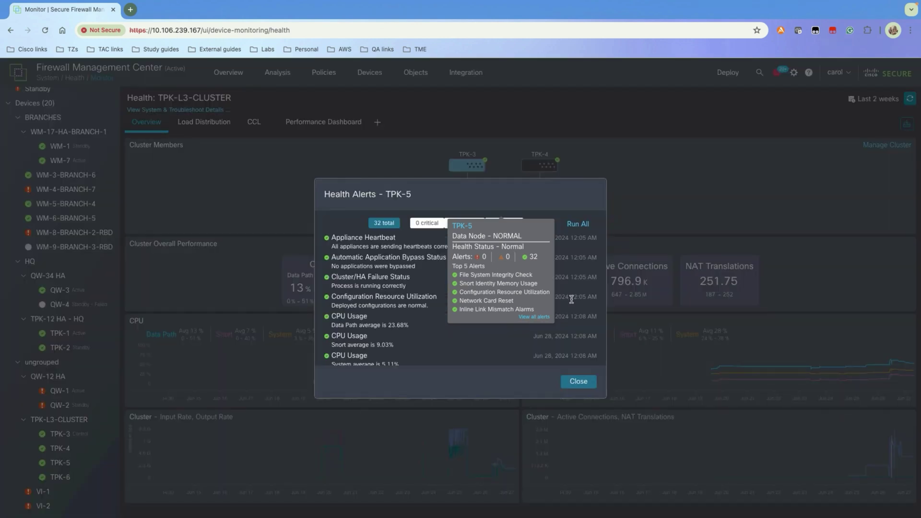
pyautogui.scroll(-5, 571, 329)
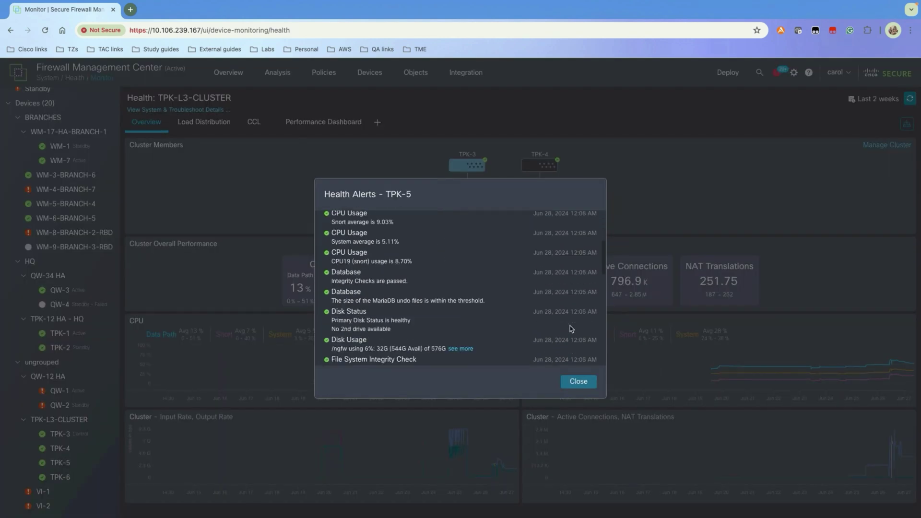
pyautogui.click(575, 387)
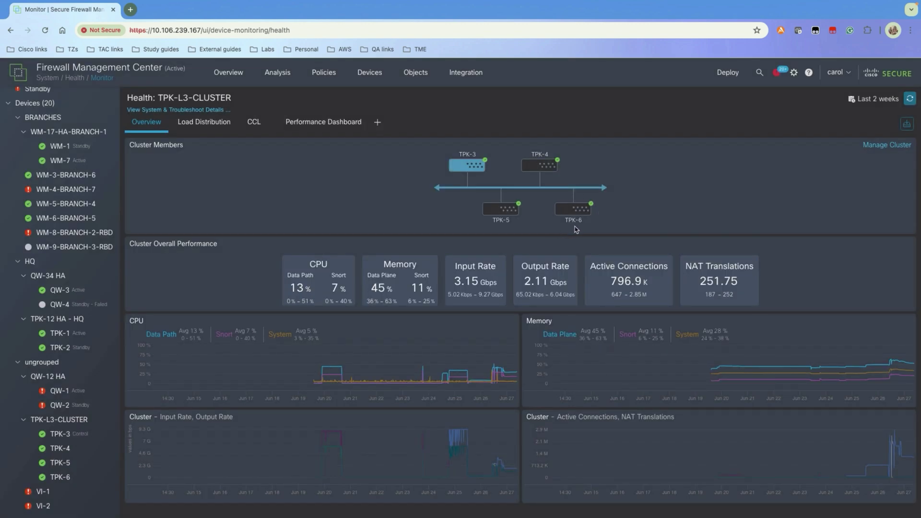
# Step: Inspect TPK-6's status and the cluster's overall CPU, memory, throughput, active connections and NAT translations metrics
pyautogui.moveTo(573, 207)
pyautogui.moveTo(322, 277)
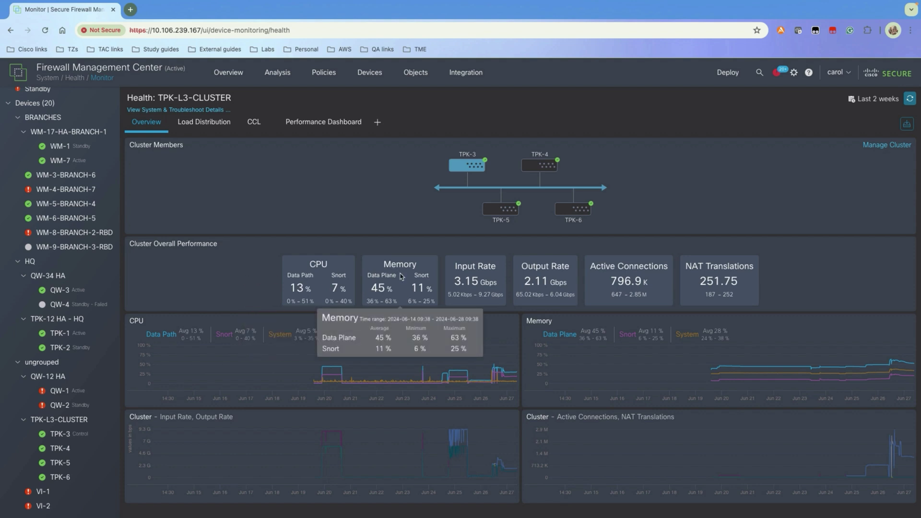
pyautogui.moveTo(537, 272)
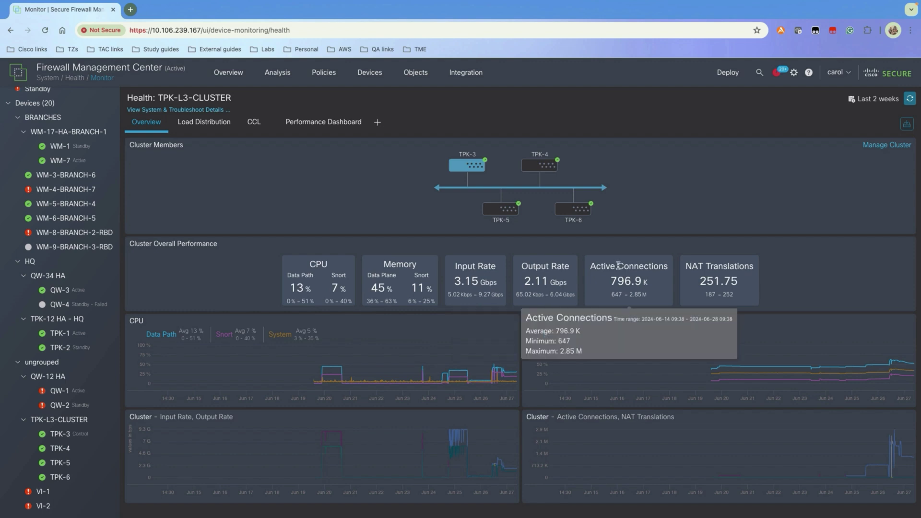
pyautogui.moveTo(720, 281)
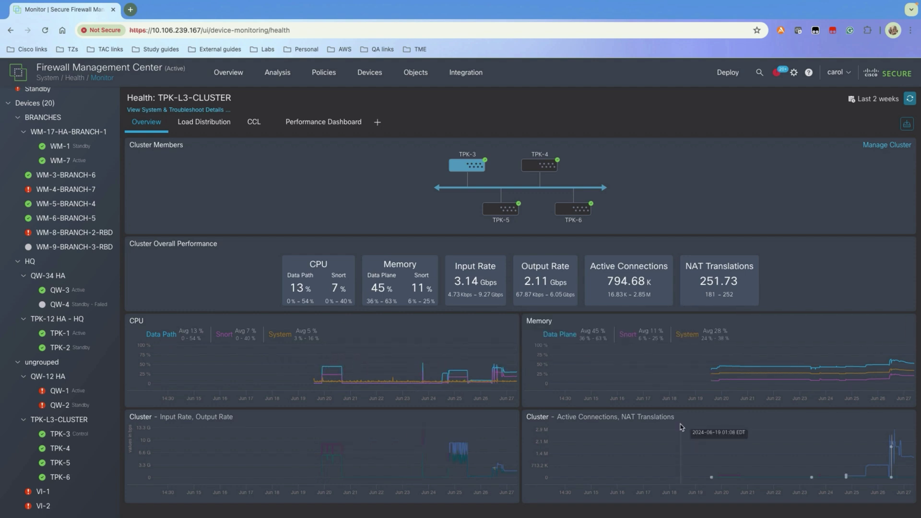
# Step: Overlay the deployment markers on the cluster overview charts and inspect the deployments marked on the Memory chart
pyautogui.click(907, 126)
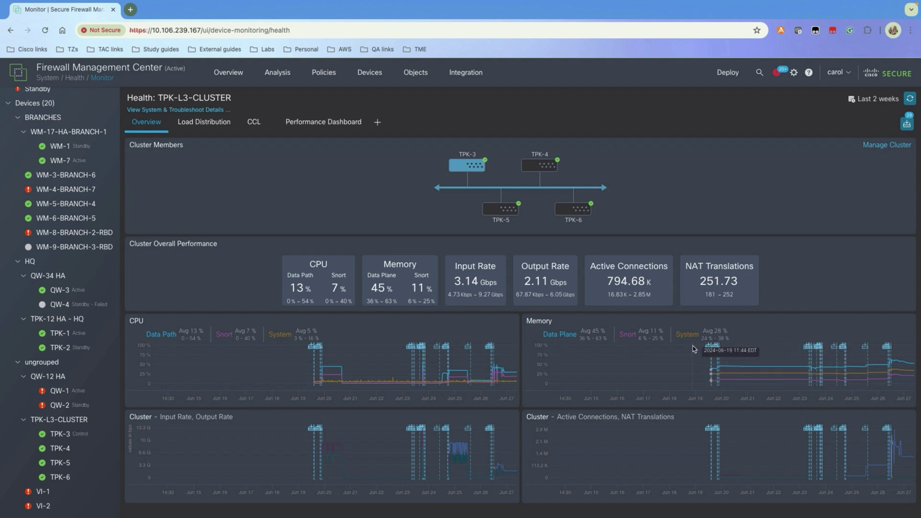
pyautogui.click(710, 352)
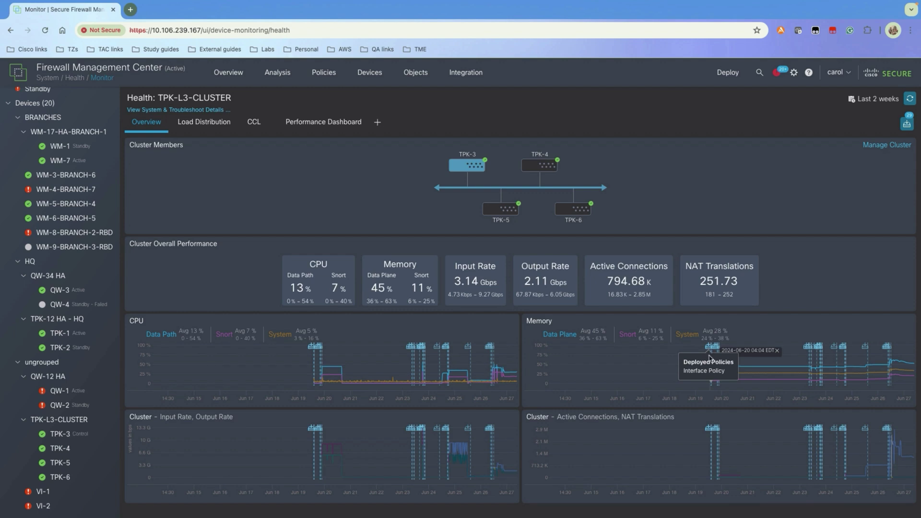
pyautogui.click(807, 350)
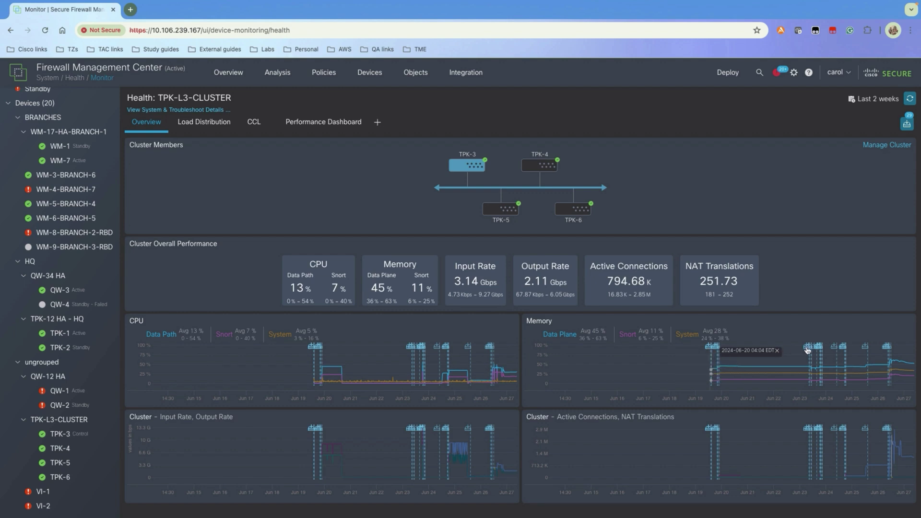
pyautogui.click(807, 350)
pyautogui.click(200, 125)
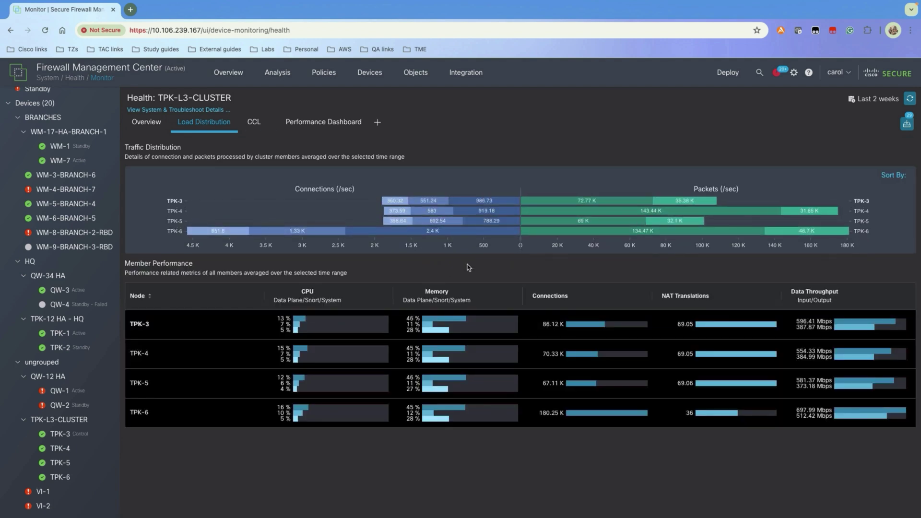
pyautogui.moveTo(335, 233)
pyautogui.click(881, 102)
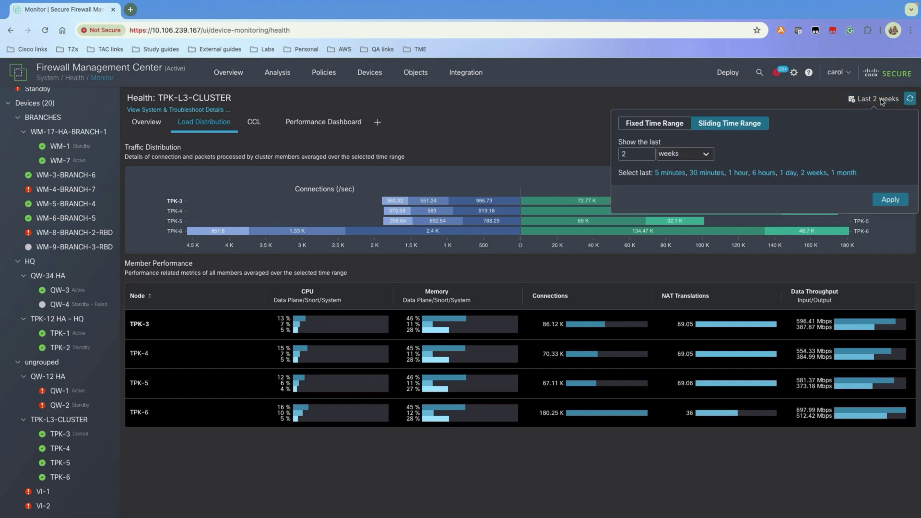
pyautogui.click(656, 124)
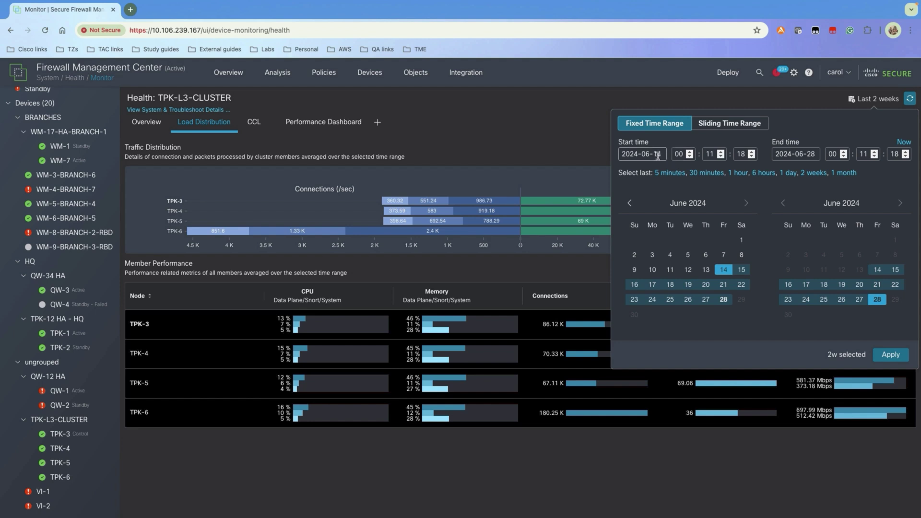
pyautogui.click(670, 299)
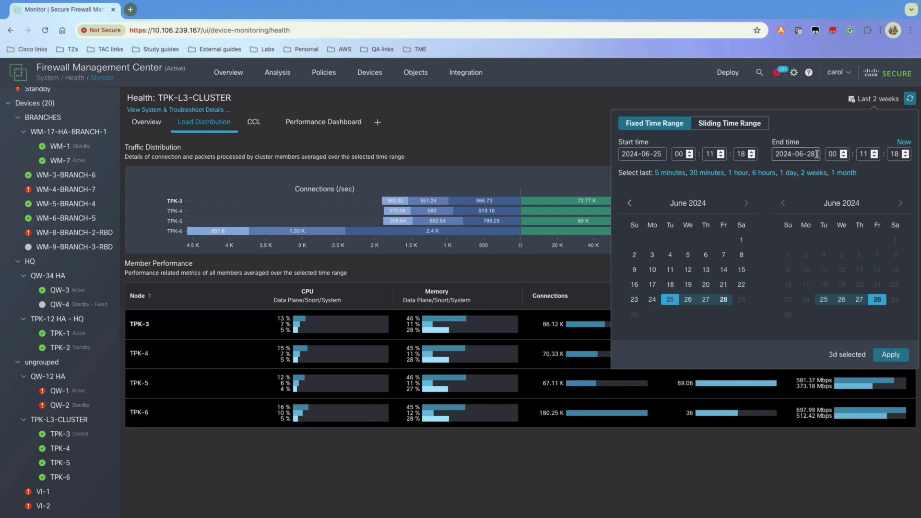
pyautogui.click(825, 300)
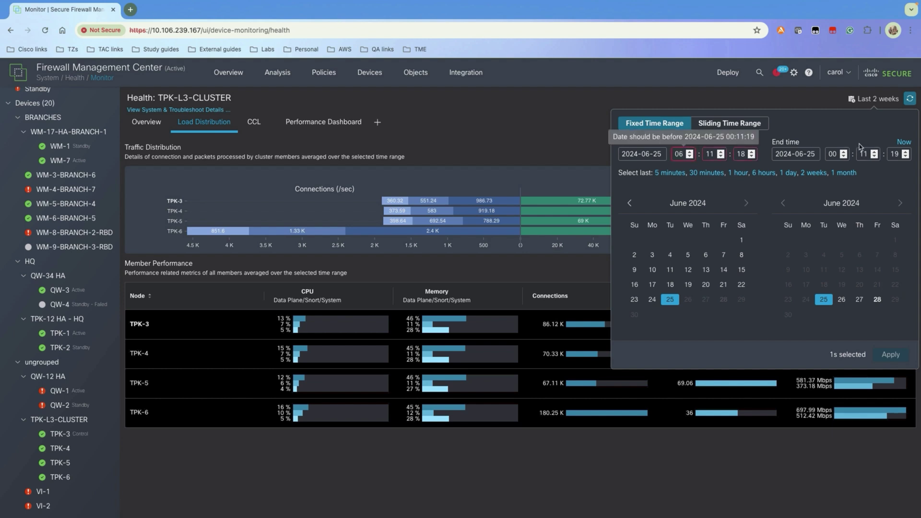
pyautogui.click(837, 152)
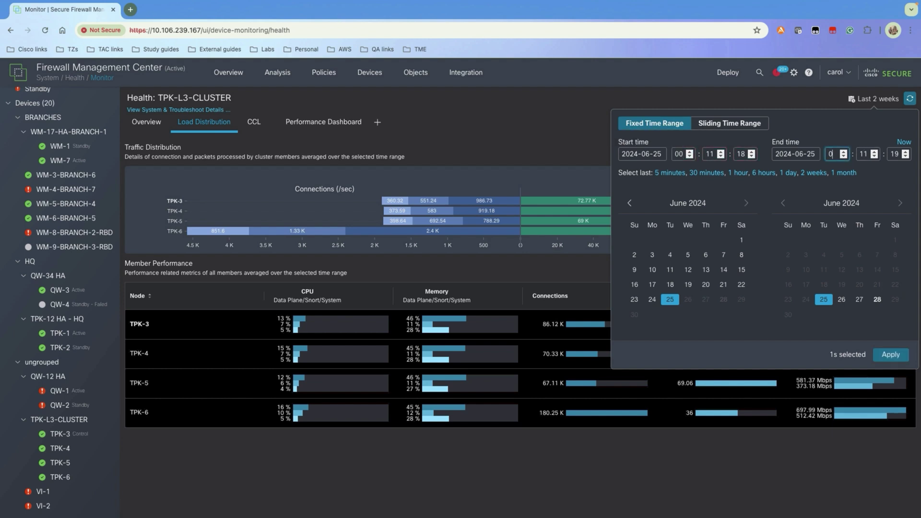
pyautogui.click(891, 354)
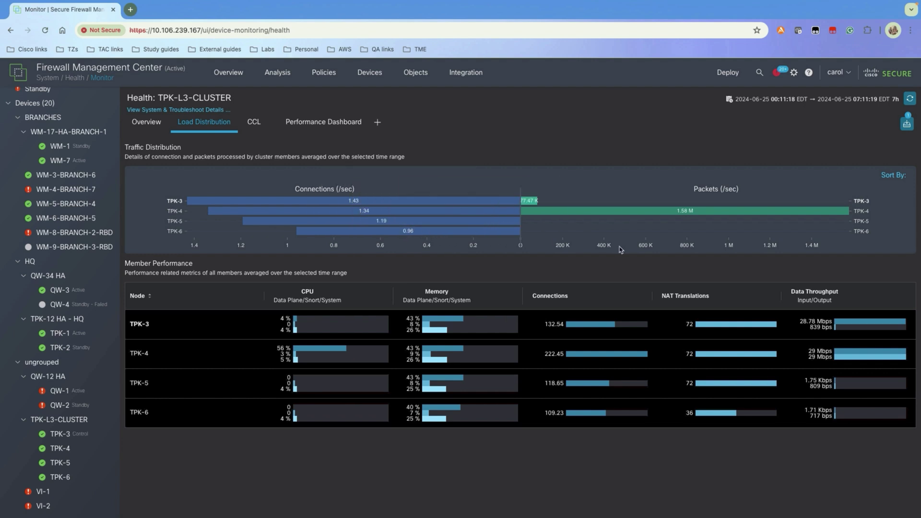
# Step: Compare the traffic distribution and member performance metrics of the cluster nodes for the chosen time range
pyautogui.moveTo(629, 210)
pyautogui.moveTo(570, 329)
pyautogui.moveTo(548, 212)
# Step: Filter both the CCL Input Rate and CCL Output Rate charts to member TPK-3, dismissing the disk usage notification
pyautogui.click(260, 127)
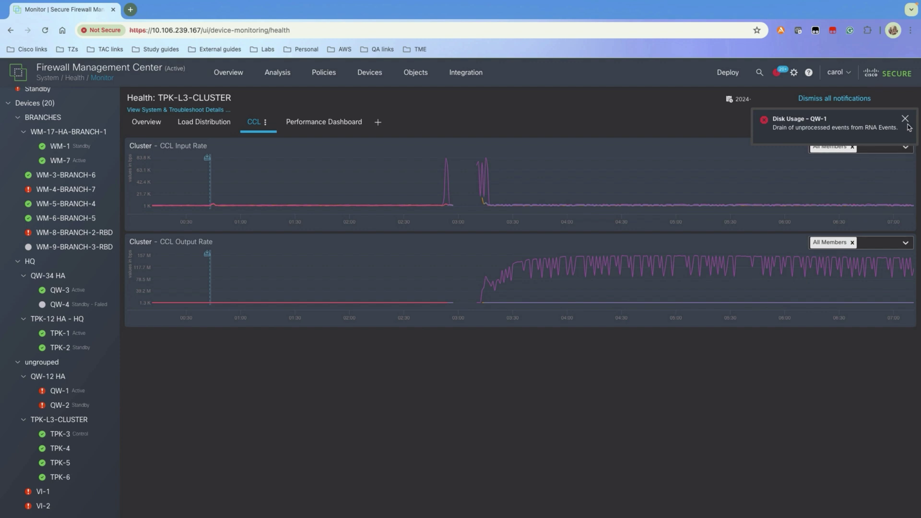
pyautogui.click(905, 119)
pyautogui.click(905, 147)
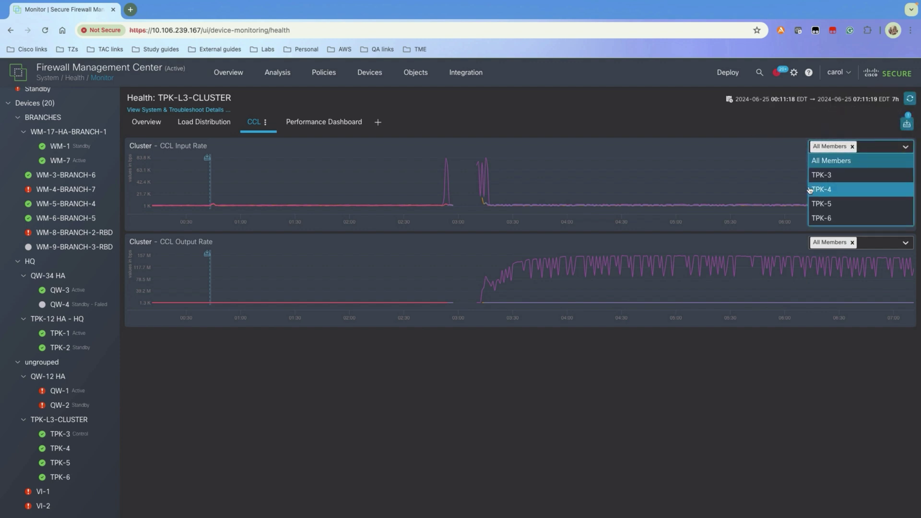
pyautogui.click(822, 176)
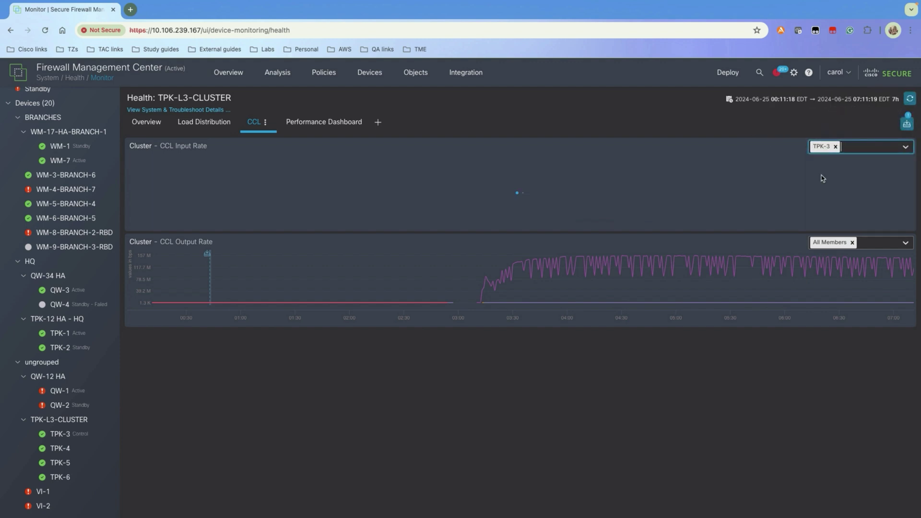
pyautogui.click(905, 242)
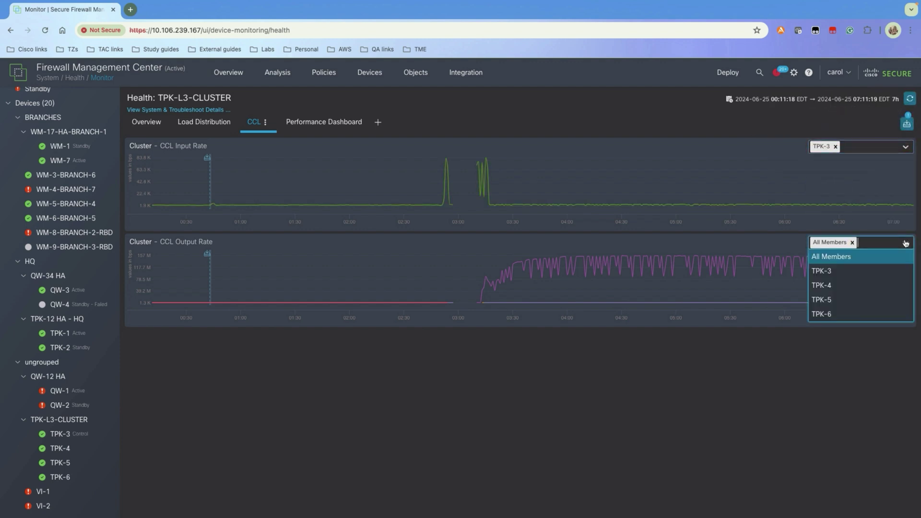
pyautogui.click(824, 271)
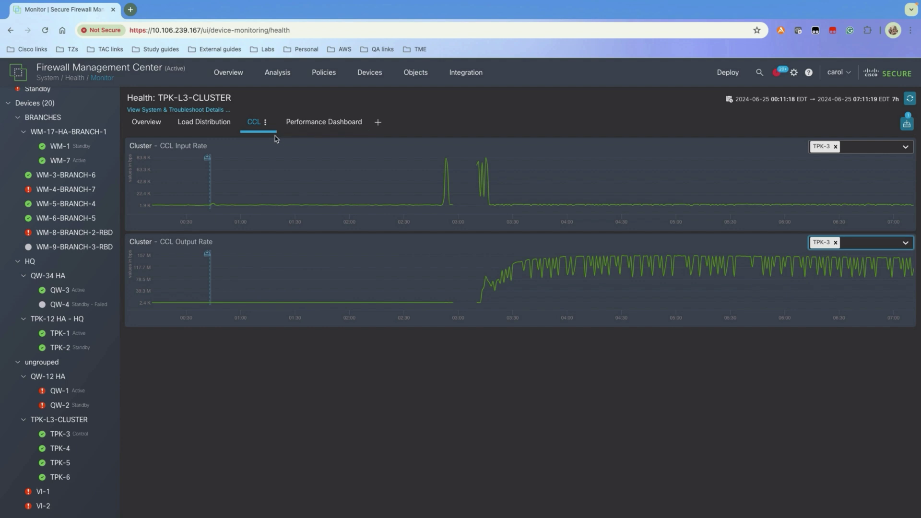
# Step: Review the CPU, memory, interface and connections charts on the cluster's Performance Dashboard
pyautogui.click(309, 123)
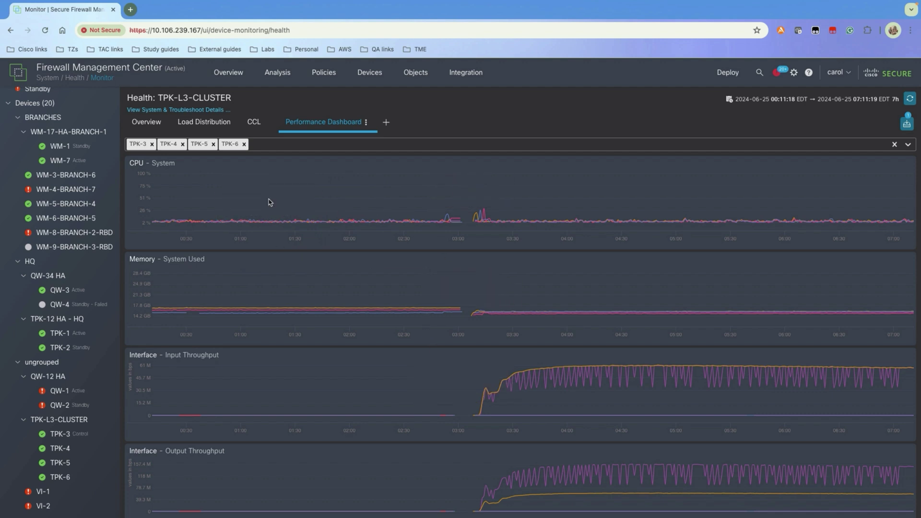
pyautogui.scroll(-3, 283, 383)
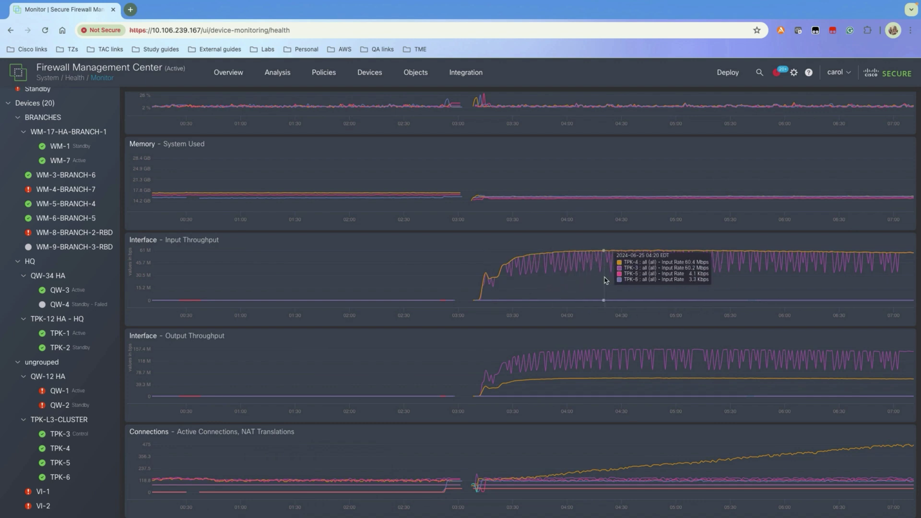
pyautogui.scroll(3, 561, 259)
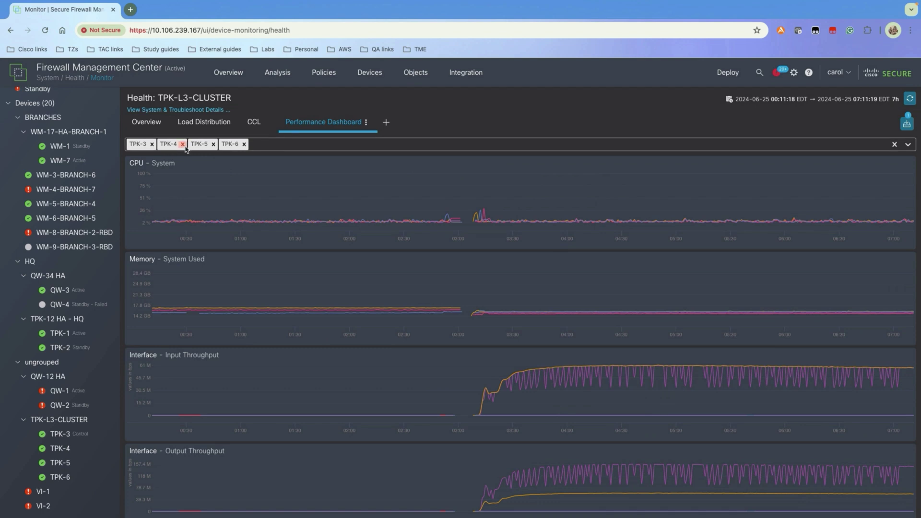
# Step: Edit the performance_dashboard and add a new metrics row with the Disk group
pyautogui.click(365, 123)
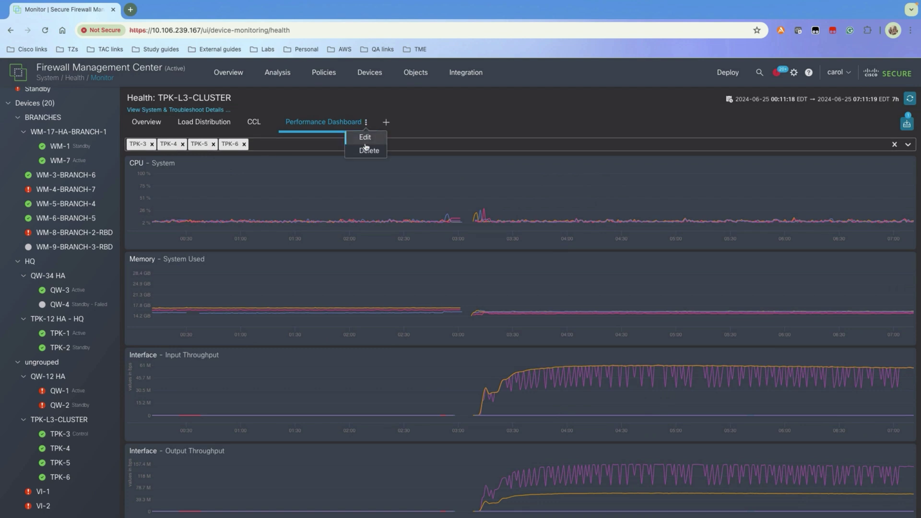
pyautogui.click(368, 140)
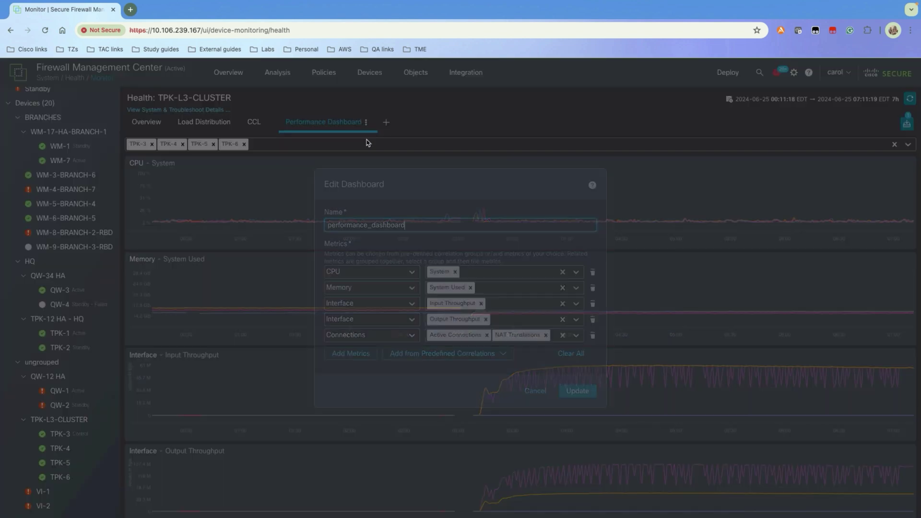
pyautogui.click(347, 356)
pyautogui.click(379, 343)
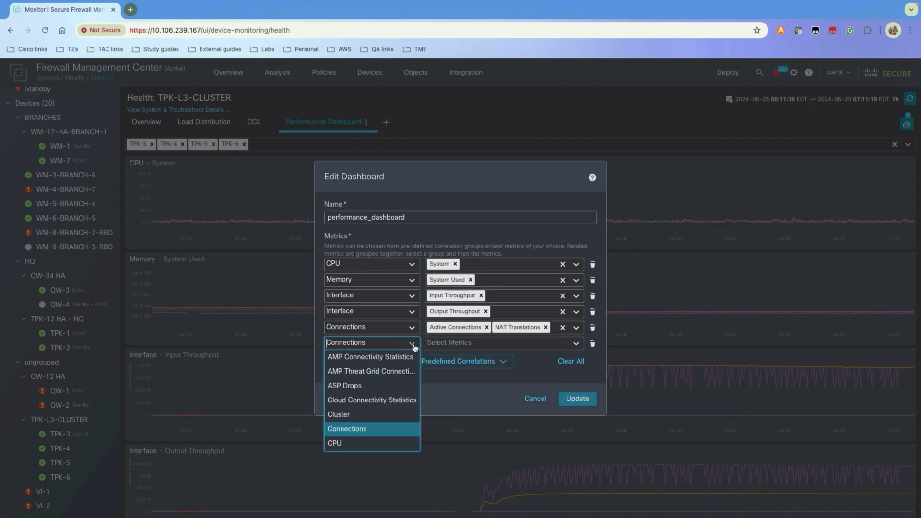
pyautogui.scroll(-2, 367, 413)
pyautogui.click(343, 384)
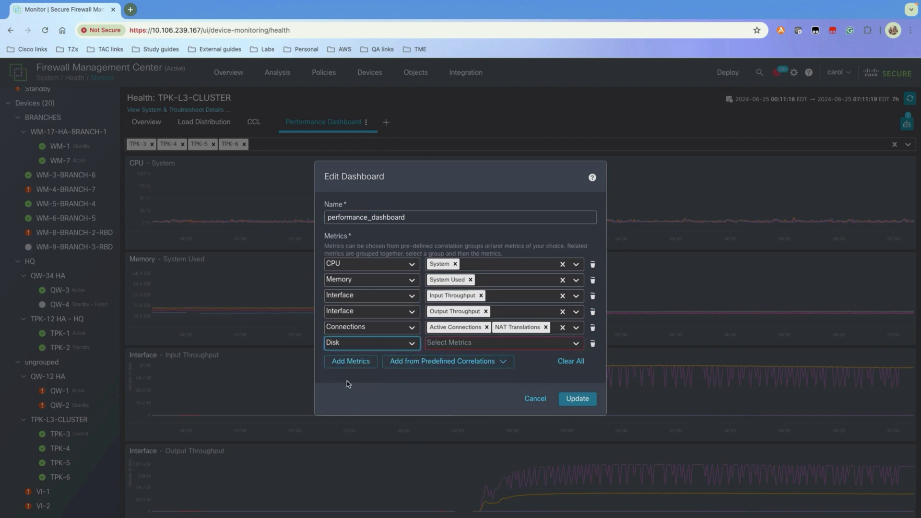
# Step: Select the Total and Used metrics for the Disk group, update the dashboard and view the added Disk chart
pyautogui.click(576, 343)
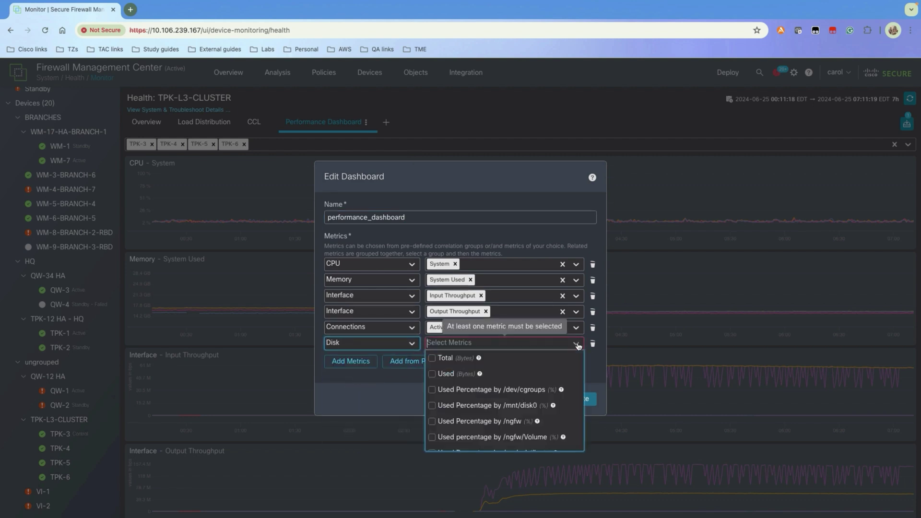
pyautogui.click(439, 359)
pyautogui.click(478, 348)
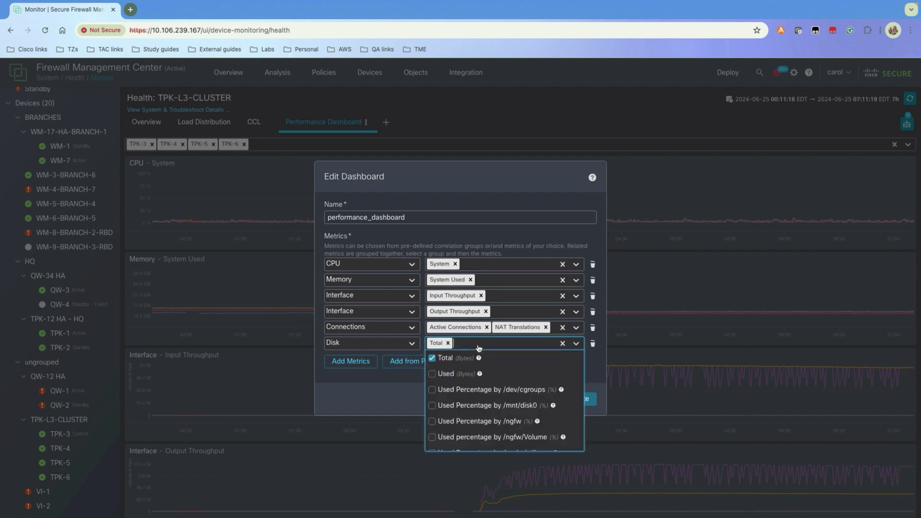
pyautogui.click(434, 374)
pyautogui.click(578, 399)
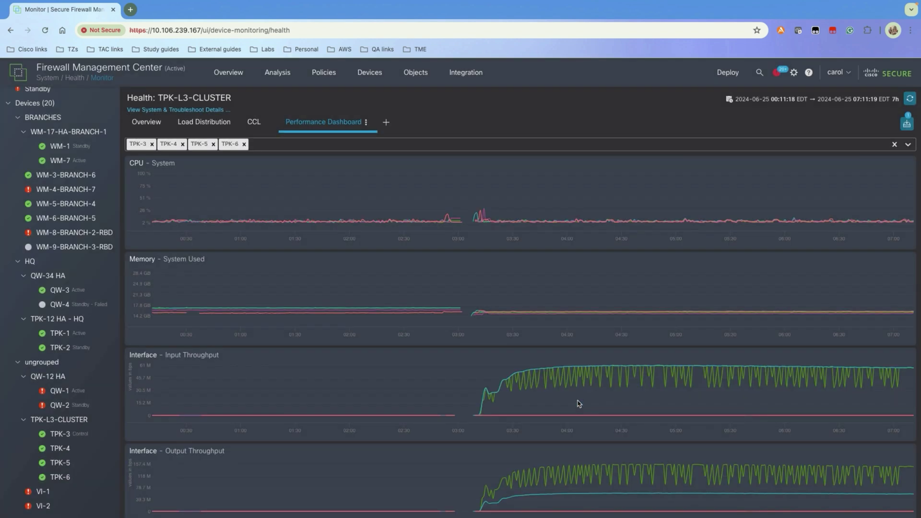
pyautogui.scroll(-4, 460, 363)
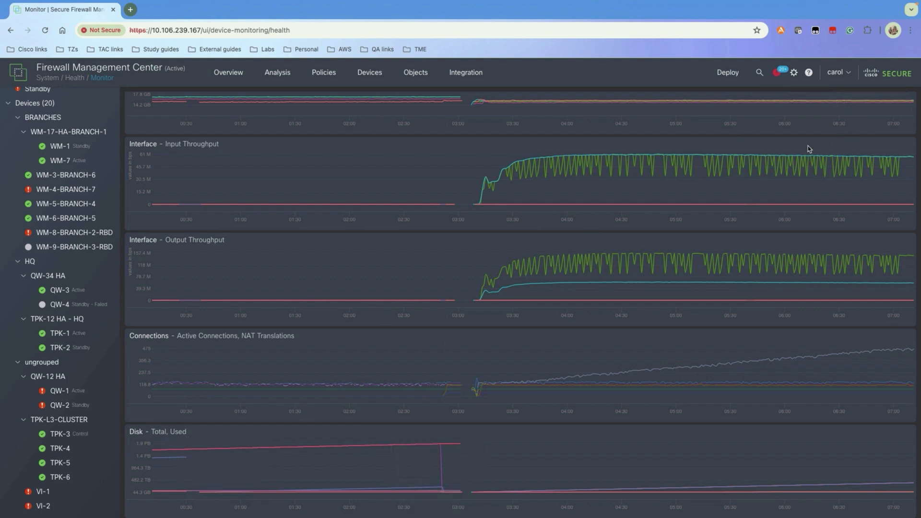
# Step: Set the Performance Dashboard to a sliding time range of the last 2 weeks and review its charts through to Disk
pyautogui.scroll(5, 808, 148)
pyautogui.click(835, 100)
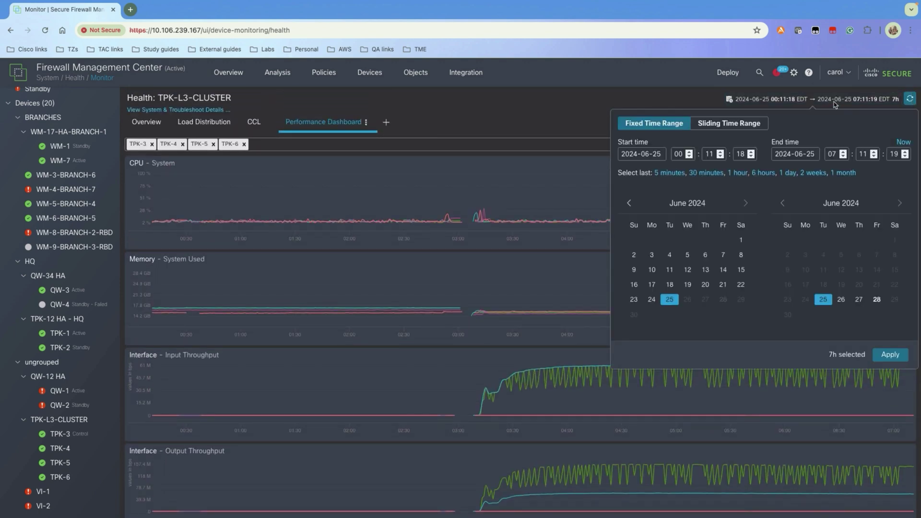
pyautogui.click(724, 125)
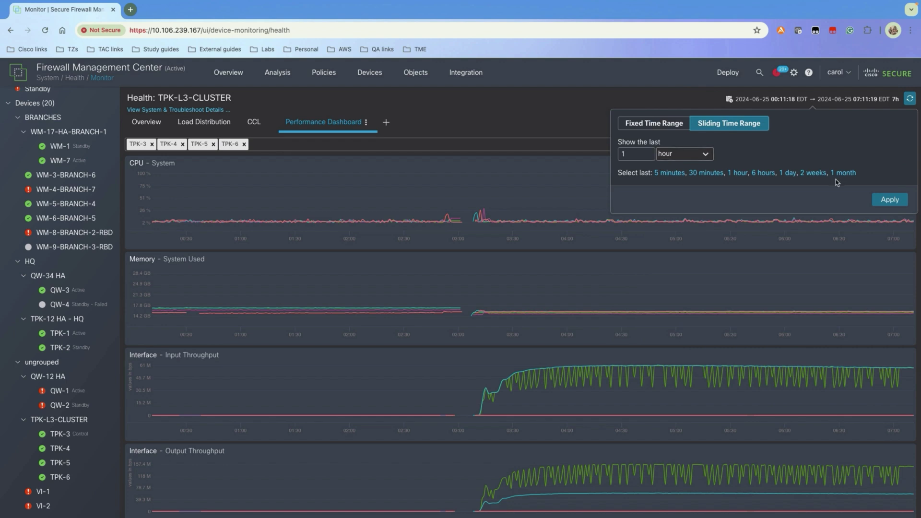
pyautogui.click(813, 173)
pyautogui.click(890, 201)
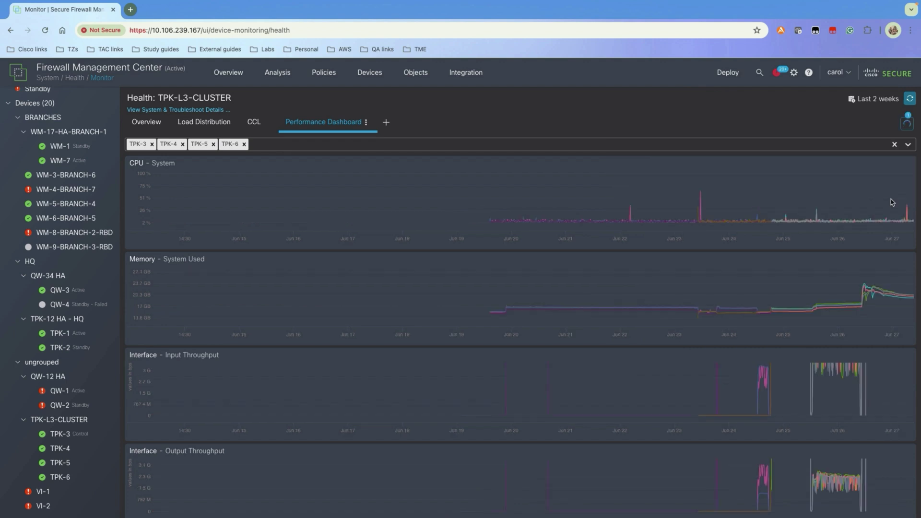
pyautogui.scroll(-5, 590, 383)
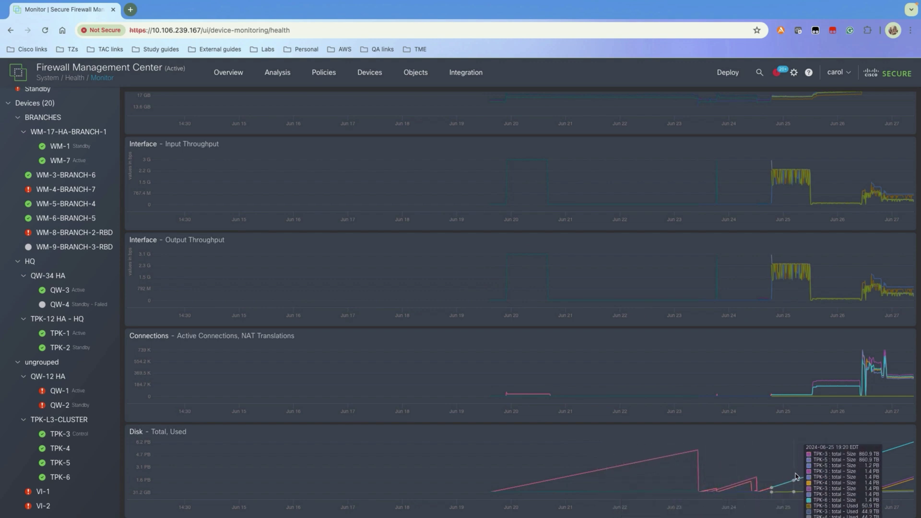
pyautogui.scroll(5, 563, 317)
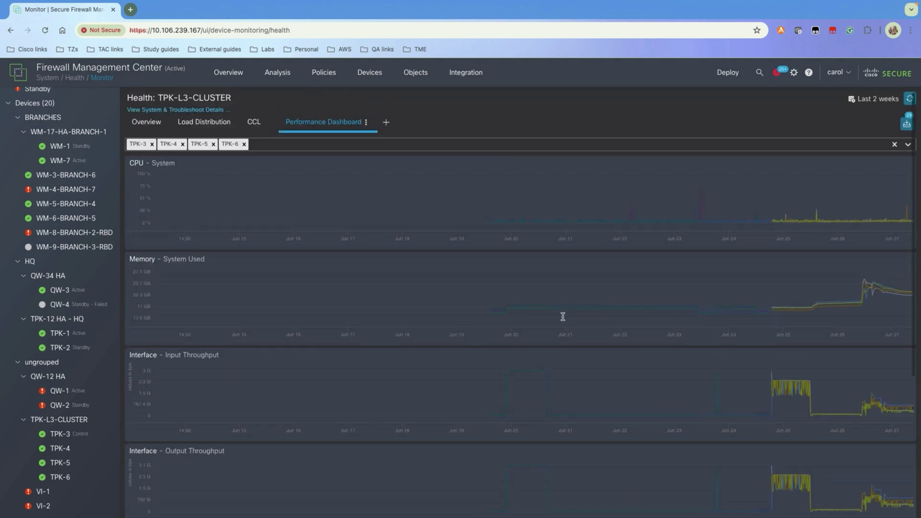
# Step: Start a new dashboard named Interface and choose Interface as its metric group
pyautogui.click(386, 122)
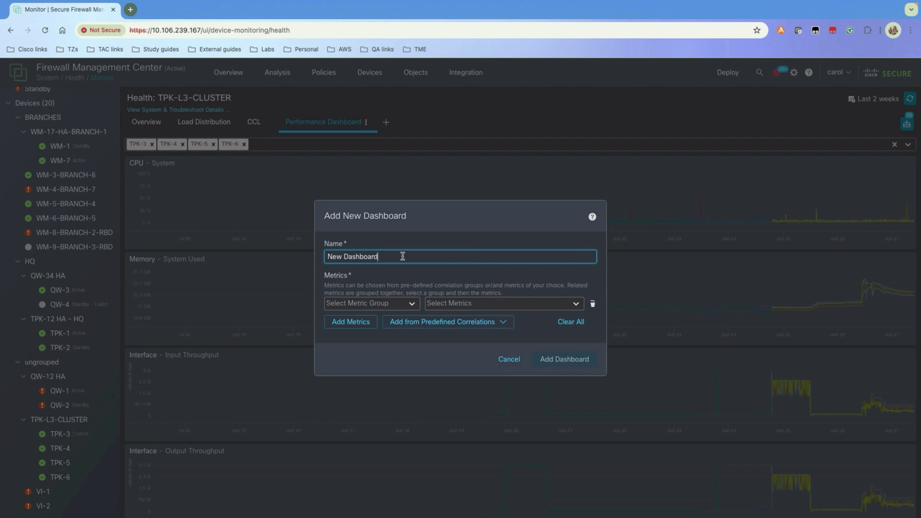
pyautogui.moveTo(386, 256); pyautogui.dragTo(266, 251)
pyautogui.press('BackSpace')
pyautogui.click(372, 302)
pyautogui.scroll(-2, 367, 384)
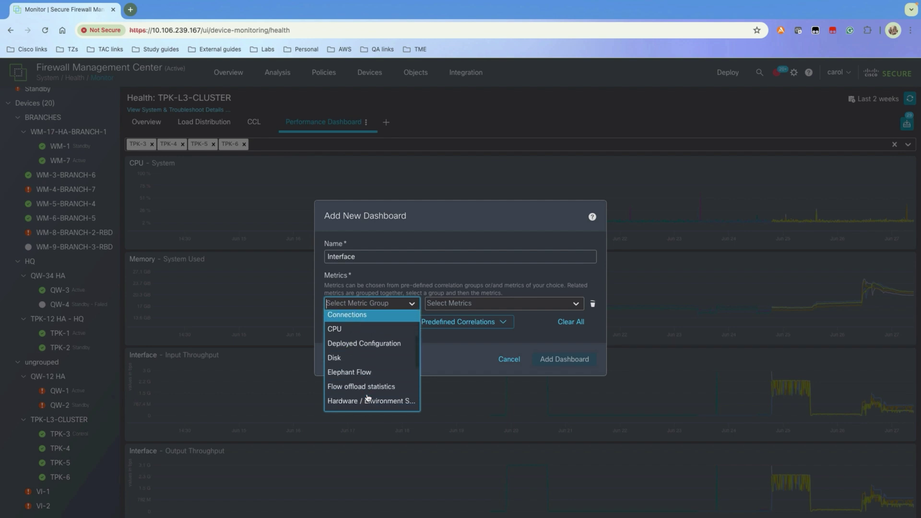
pyautogui.scroll(-3, 368, 398)
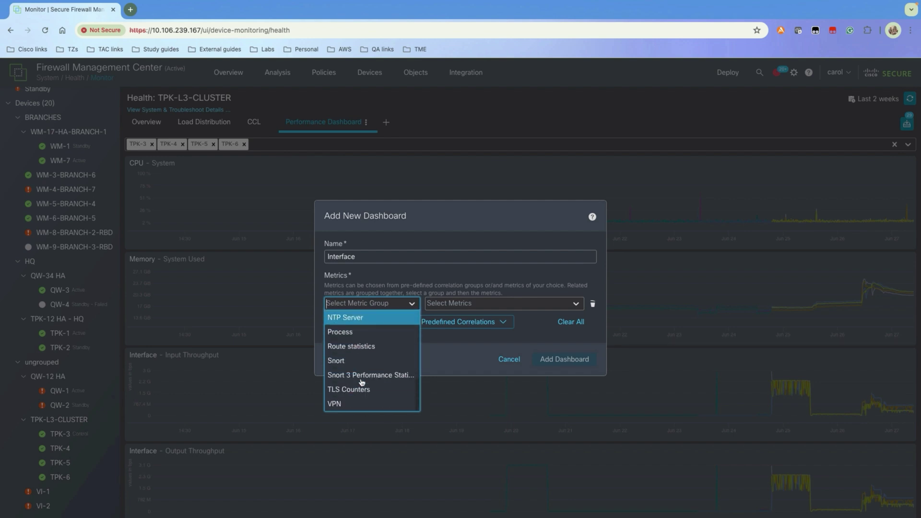
pyautogui.scroll(4, 361, 355)
pyautogui.scroll(-1, 363, 354)
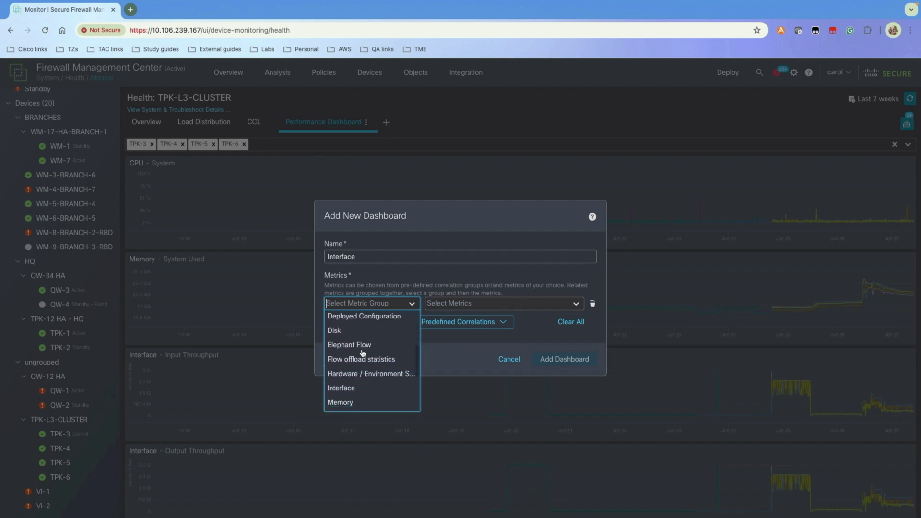
pyautogui.scroll(-1, 363, 354)
pyautogui.click(352, 379)
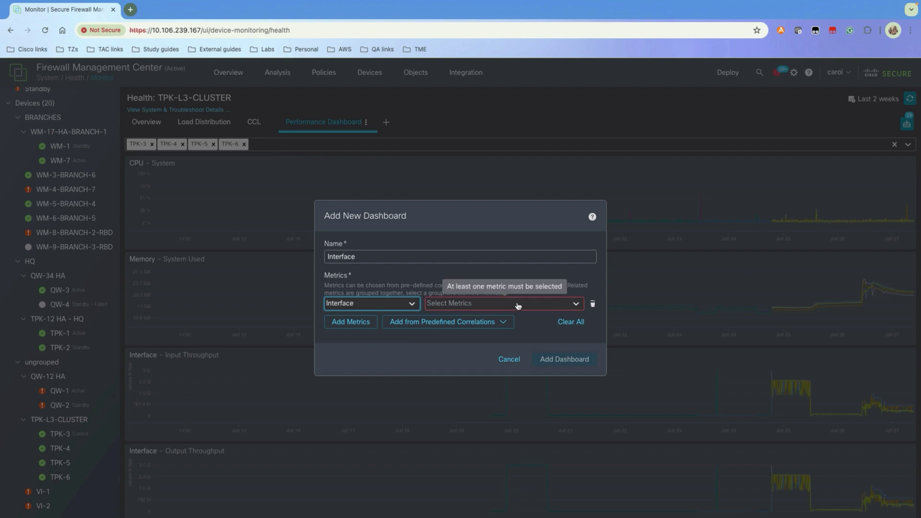
# Step: Select the CRC Errors, Drop Packets and FCS Errors metrics for the Interface group and add the dashboard
pyautogui.click(518, 304)
pyautogui.click(431, 367)
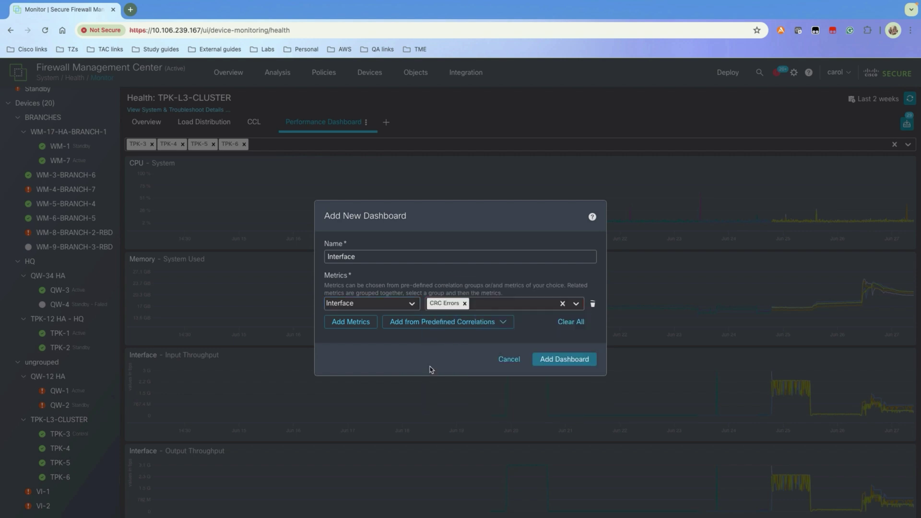
pyautogui.click(501, 306)
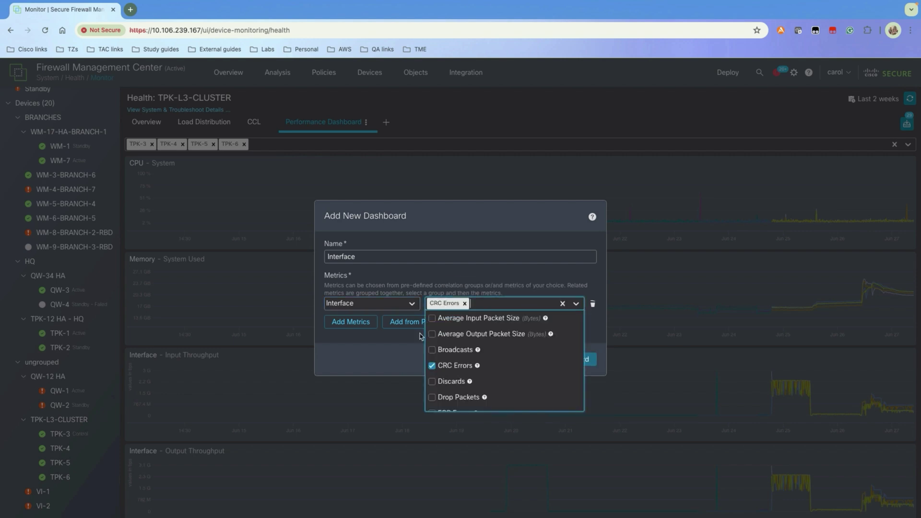
pyautogui.scroll(-1, 432, 364)
pyautogui.click(432, 352)
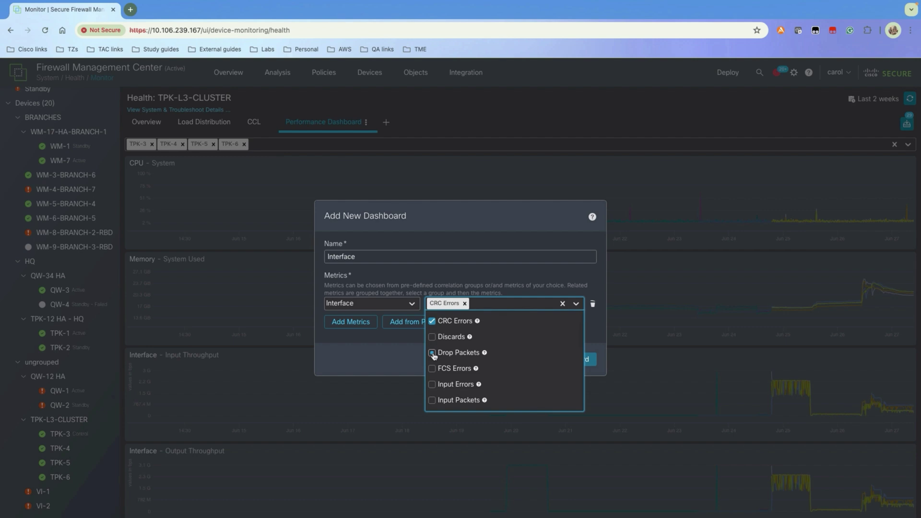
pyautogui.click(523, 307)
pyautogui.scroll(-2, 442, 388)
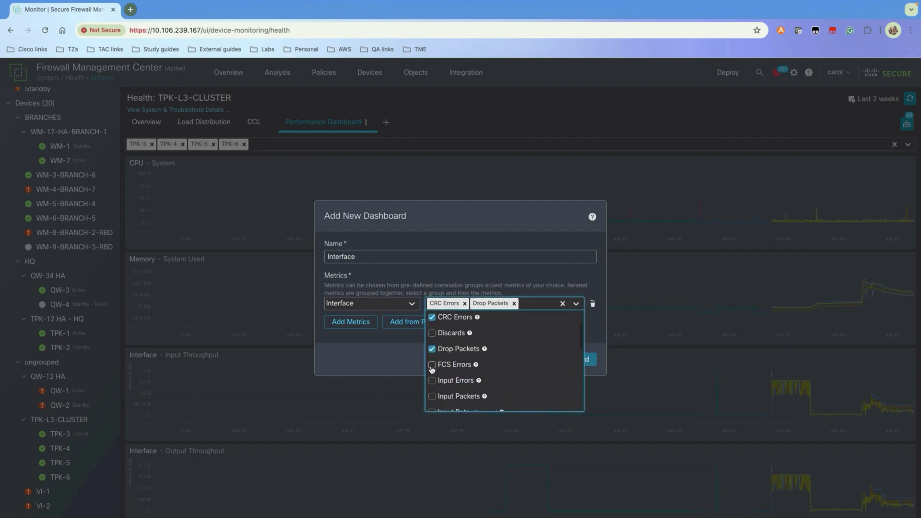
pyautogui.click(431, 366)
pyautogui.click(563, 364)
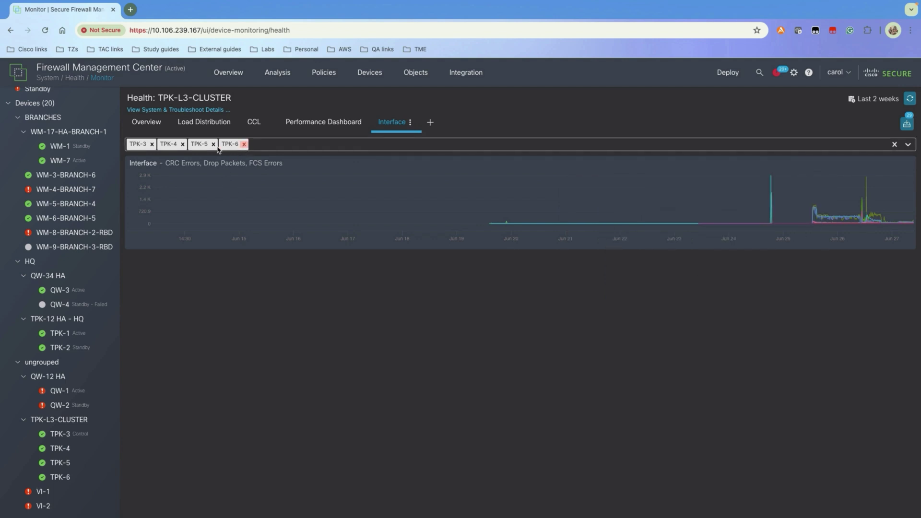
# Step: Filter the Interface dashboard to member TPK-3 by removing TPK-4, TPK-5 and TPK-6
pyautogui.click(244, 144)
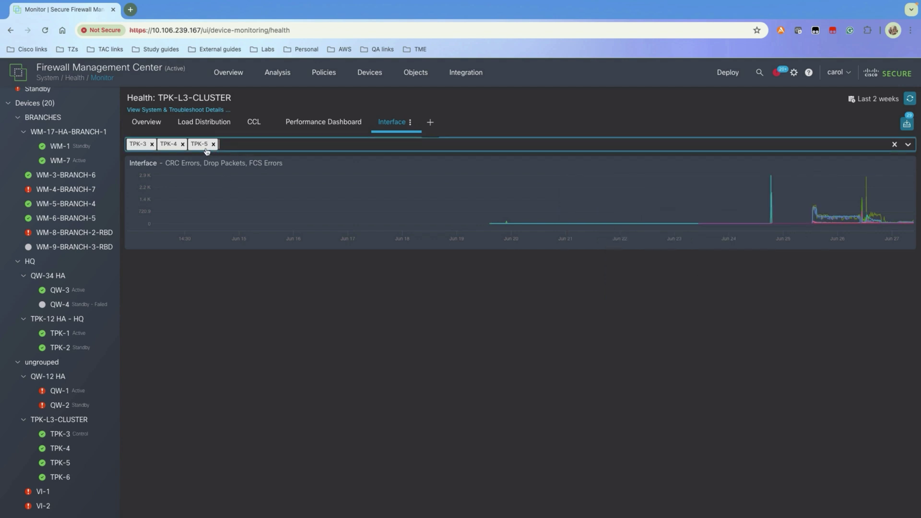
pyautogui.click(183, 143)
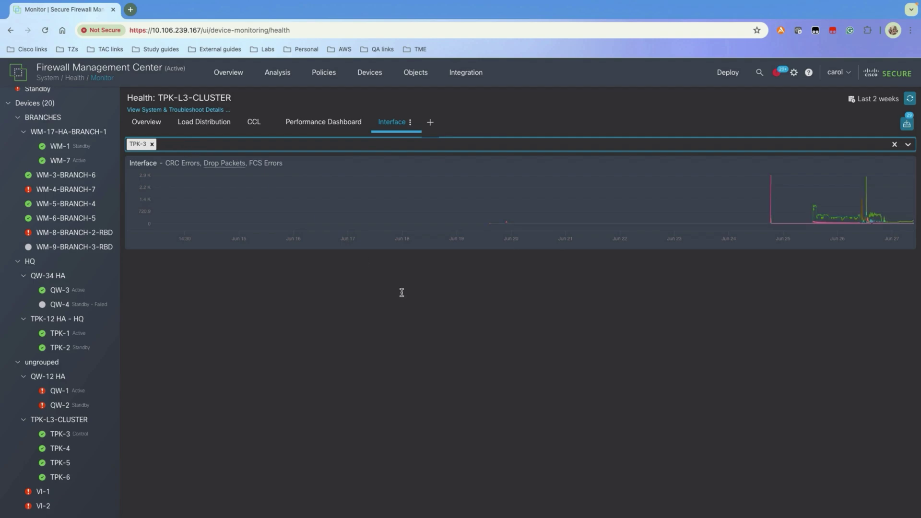